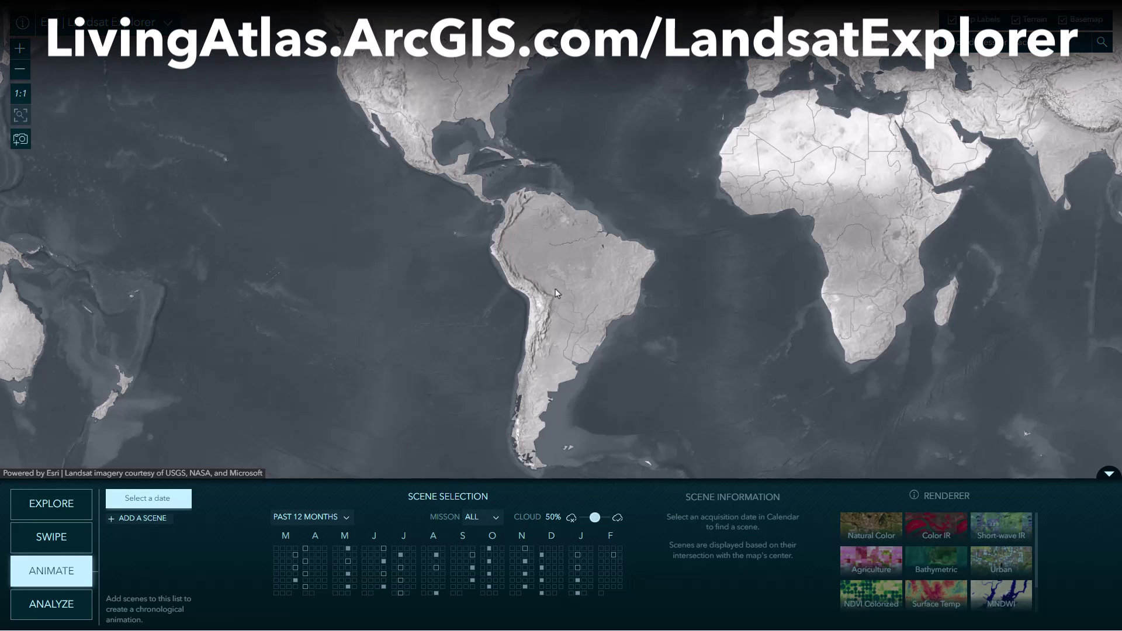
Step: Zoom from the world view into Rondônia and centre the map on Buritis
{"action": "scroll", "coordinate": [555, 272], "scroll_direction": "up", "scroll_amount": 3}
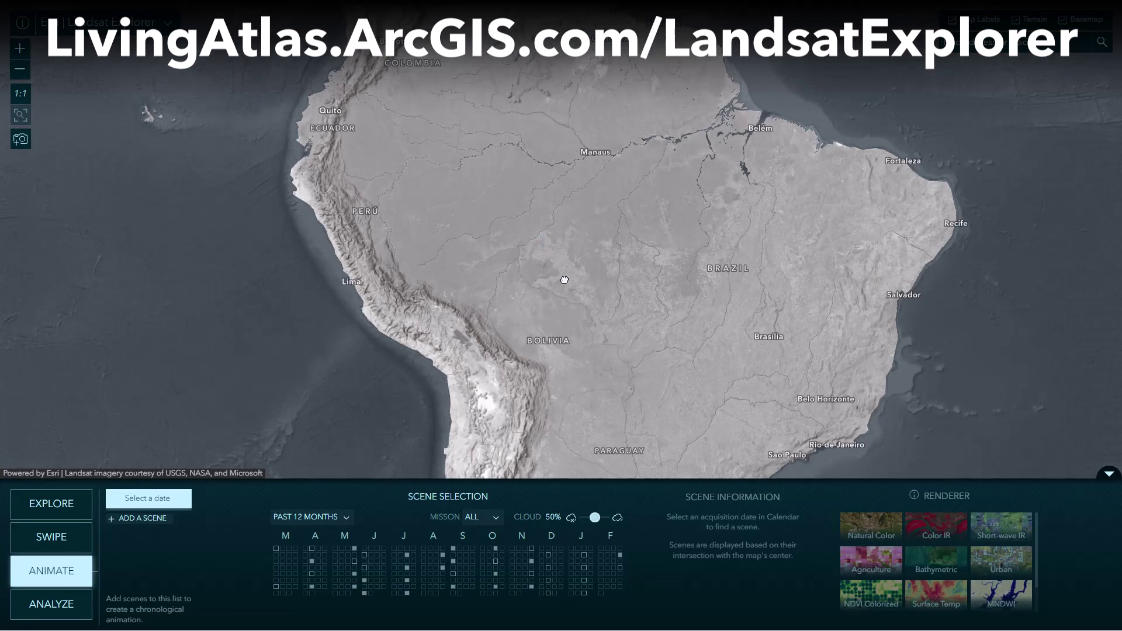
{"action": "scroll", "coordinate": [563, 280], "scroll_direction": "up", "scroll_amount": 3}
{"action": "scroll", "coordinate": [471, 178], "scroll_direction": "up", "scroll_amount": 3}
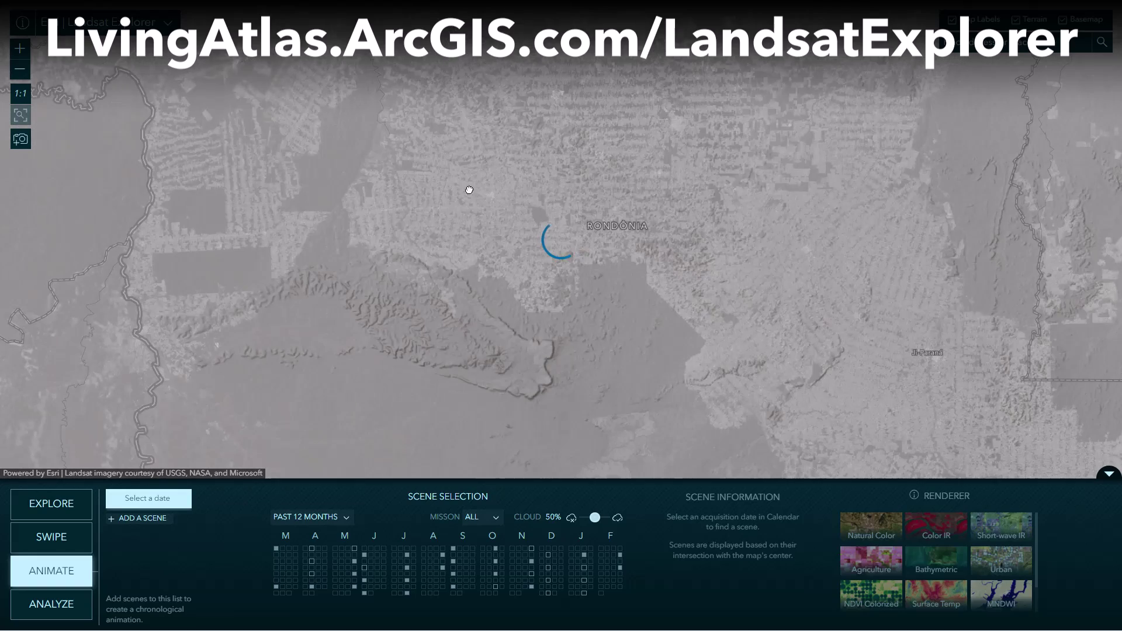
{"action": "left_click_drag", "start_coordinate": [497, 195], "coordinate": [560, 268]}
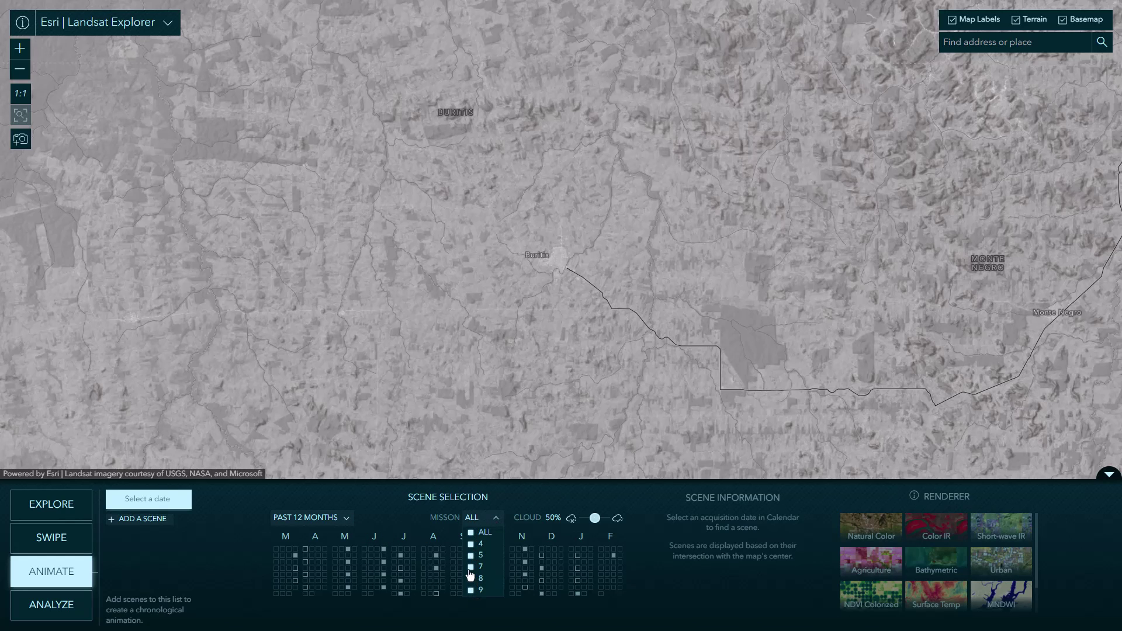
Step: Filter to Landsat 4, 5, 8, 9 at 5% cloud cover and load the Jul 06, 2023 scene
{"action": "left_click", "coordinate": [495, 519]}
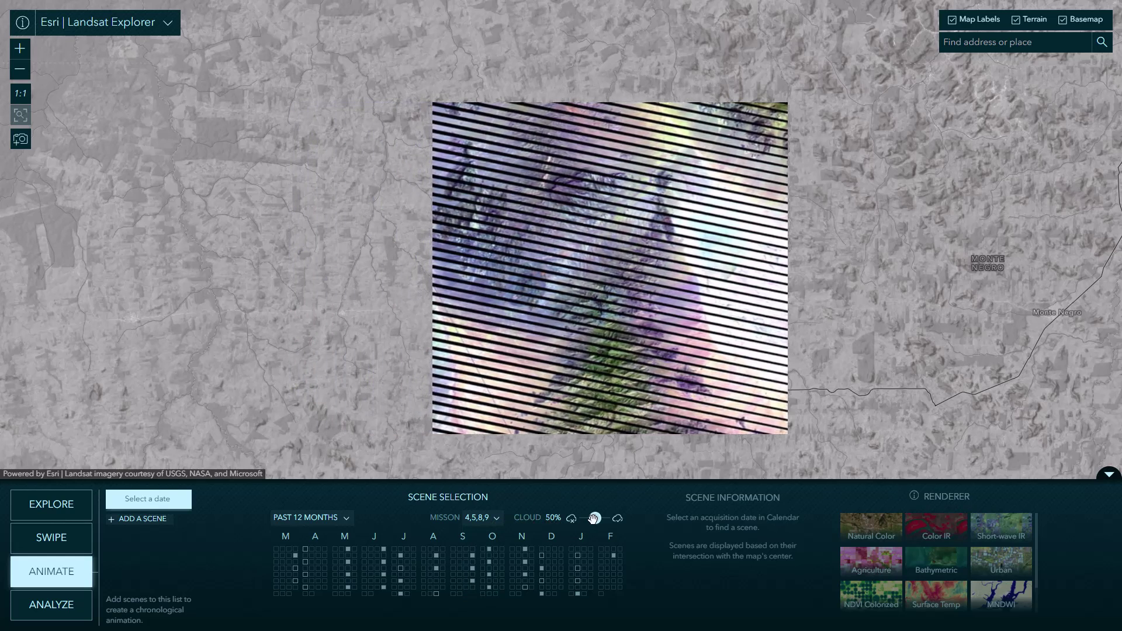
{"action": "left_click_drag", "start_coordinate": [594, 519], "coordinate": [581, 518]}
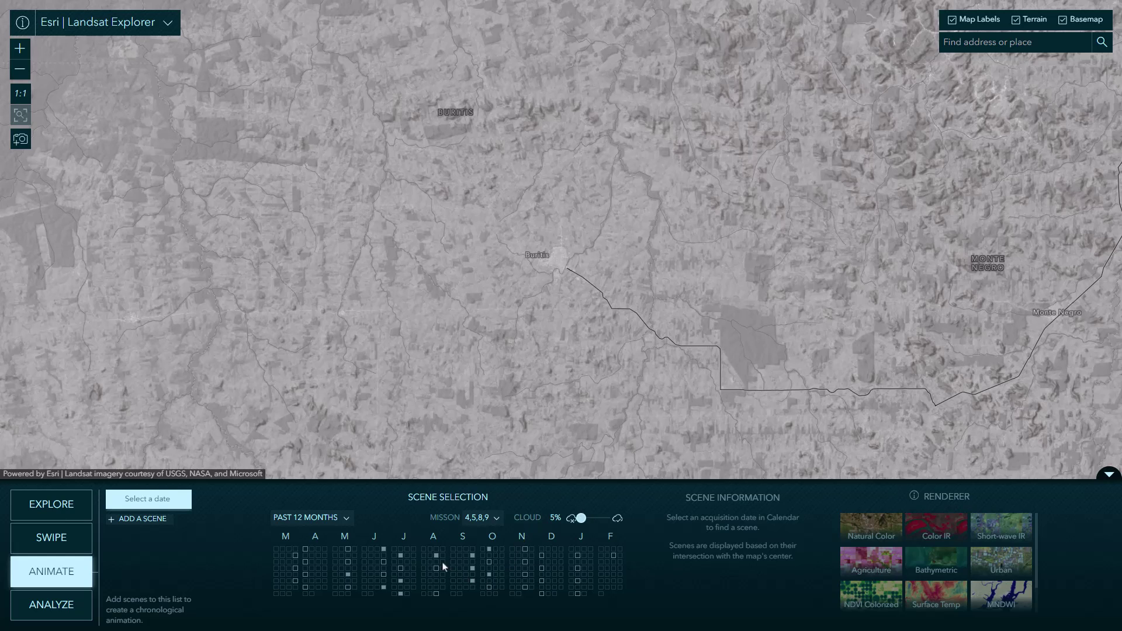
{"action": "mouse_move", "coordinate": [401, 562]}
{"action": "left_click", "coordinate": [401, 562]}
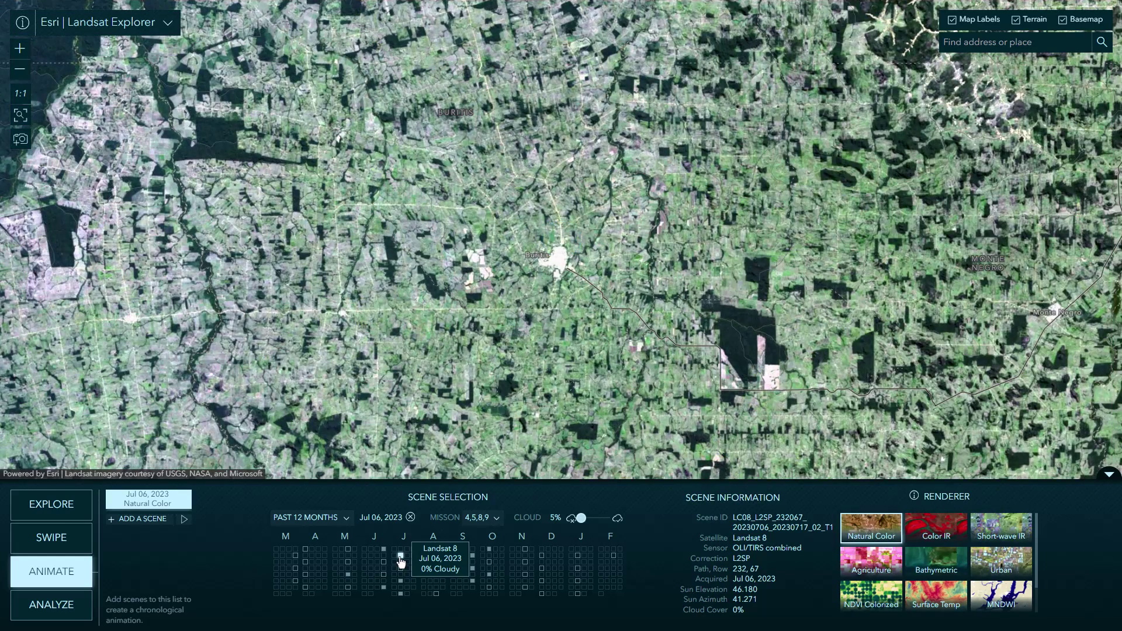
Step: Add the Jul 03, 2022 and Jul 16, 2021 scenes to the animation
{"action": "left_click", "coordinate": [143, 519]}
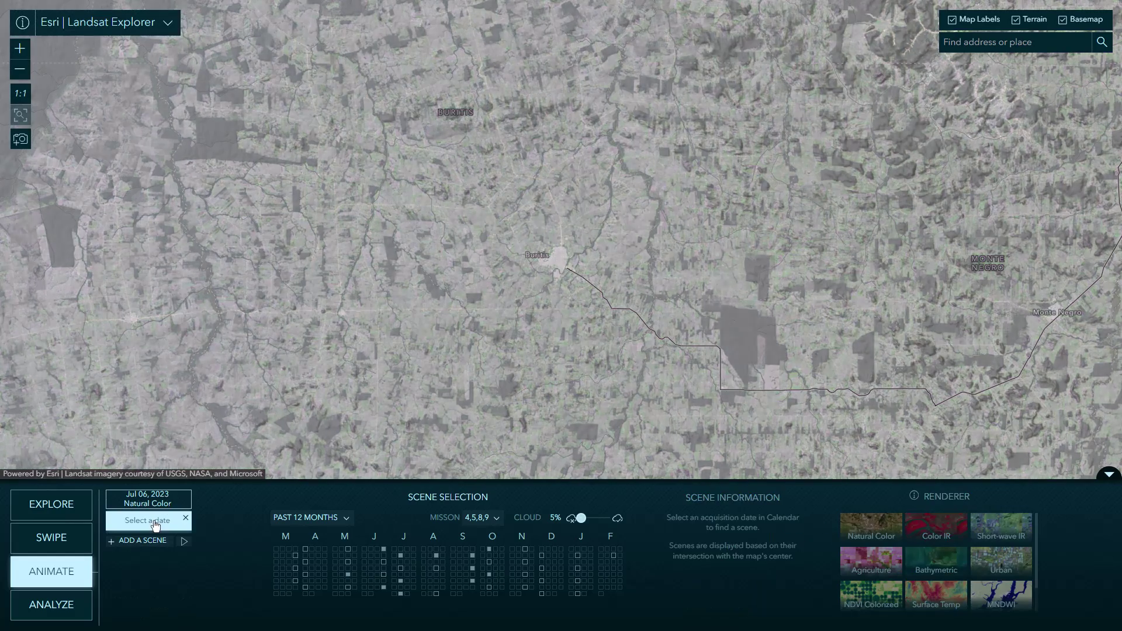
{"action": "left_click", "coordinate": [315, 519]}
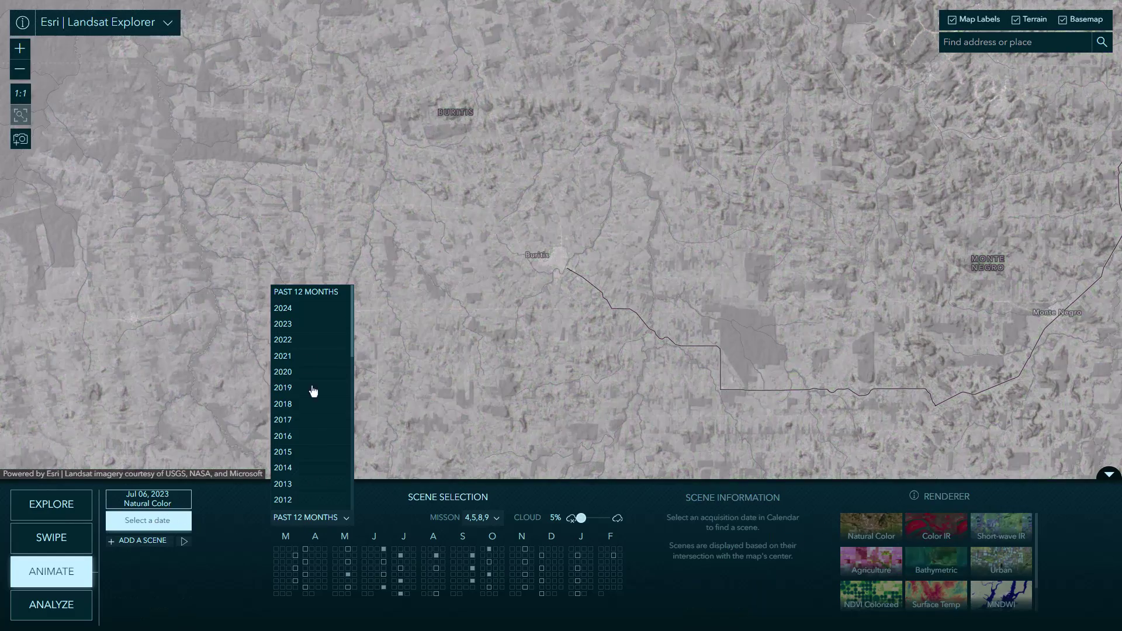
{"action": "left_click", "coordinate": [299, 340]}
{"action": "left_click", "coordinate": [465, 549]}
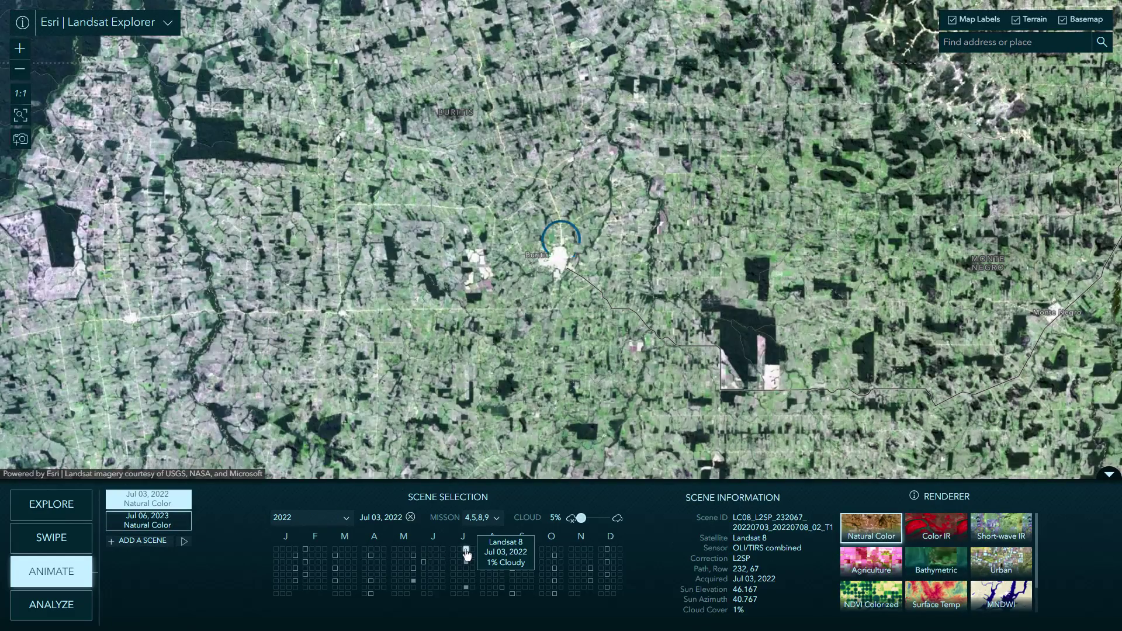
{"action": "left_click", "coordinate": [143, 541]}
{"action": "left_click", "coordinate": [288, 518]}
{"action": "left_click", "coordinate": [295, 353]}
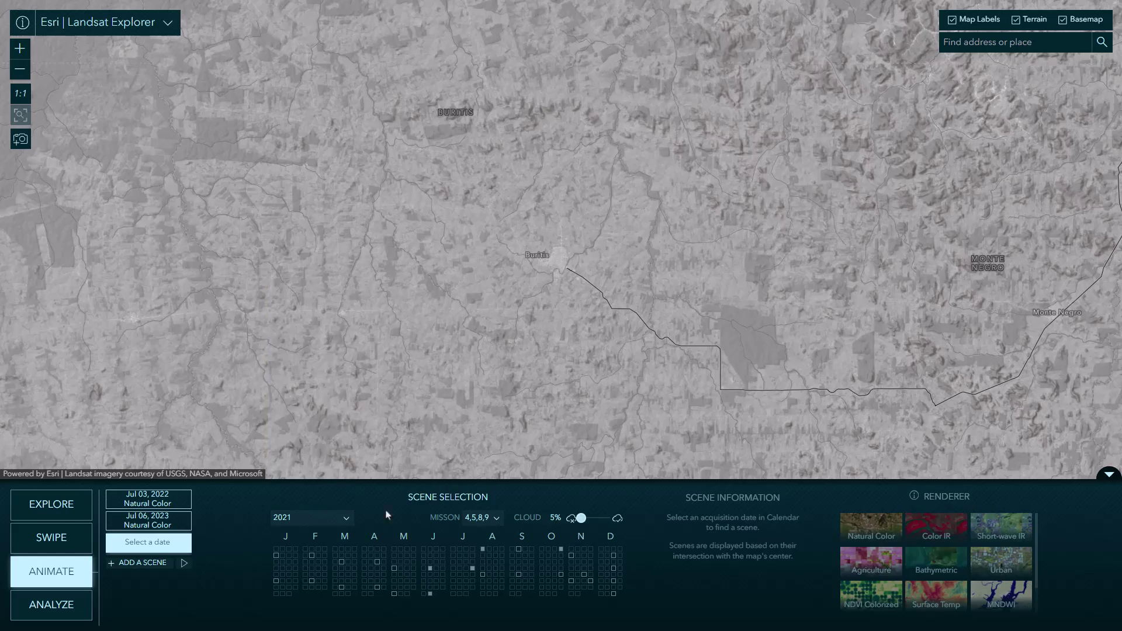
{"action": "left_click", "coordinate": [472, 568]}
Step: Add the Jul 13, 2020 and Jul 11, 2019 scenes to the animation
{"action": "left_click", "coordinate": [143, 562]}
{"action": "left_click", "coordinate": [288, 518]}
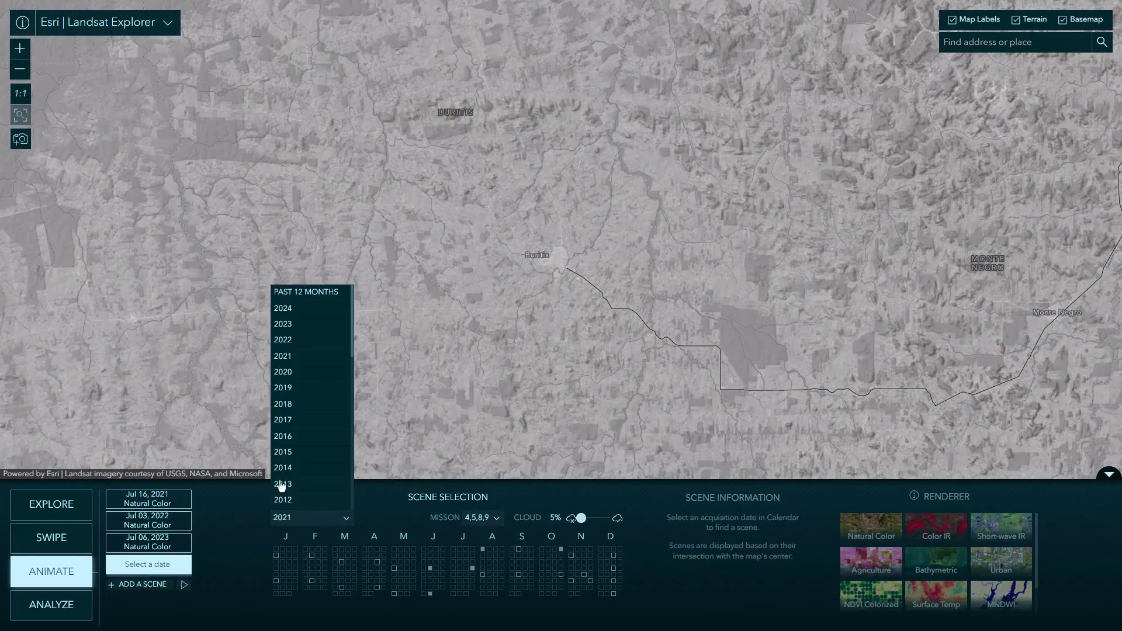
{"action": "left_click", "coordinate": [295, 367]}
{"action": "left_click", "coordinate": [454, 570]}
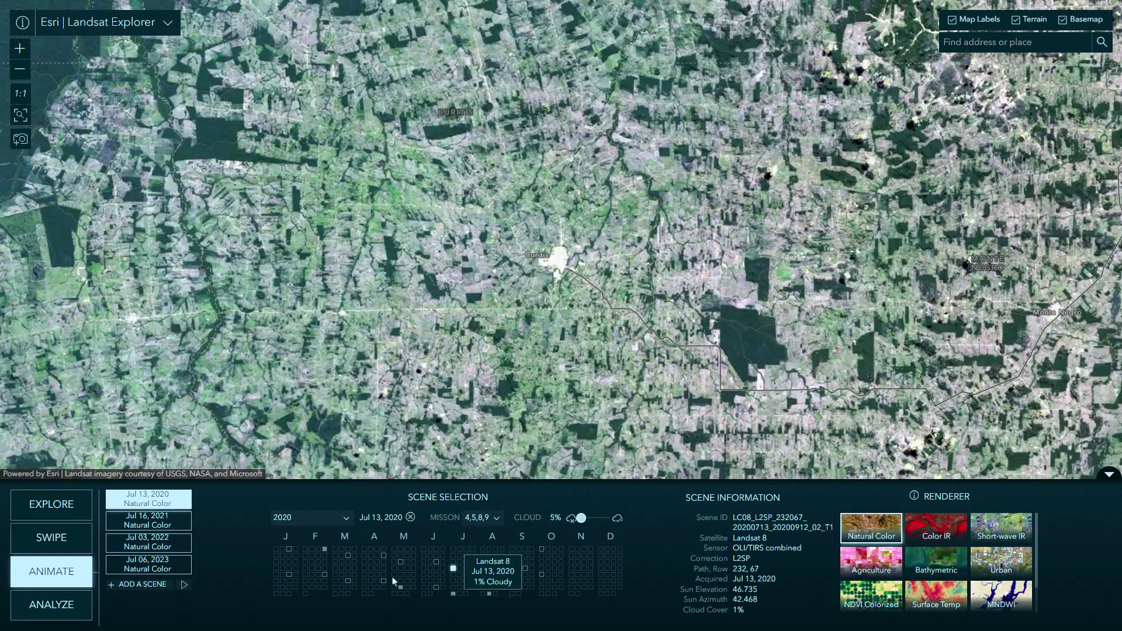
{"action": "left_click", "coordinate": [142, 583]}
{"action": "left_click", "coordinate": [288, 518]}
{"action": "left_click", "coordinate": [288, 394]}
{"action": "left_click", "coordinate": [466, 562]}
Step: Add the Jul 08, 2018 and Jul 05, 2017 scenes to the animation
{"action": "left_click", "coordinate": [143, 605]}
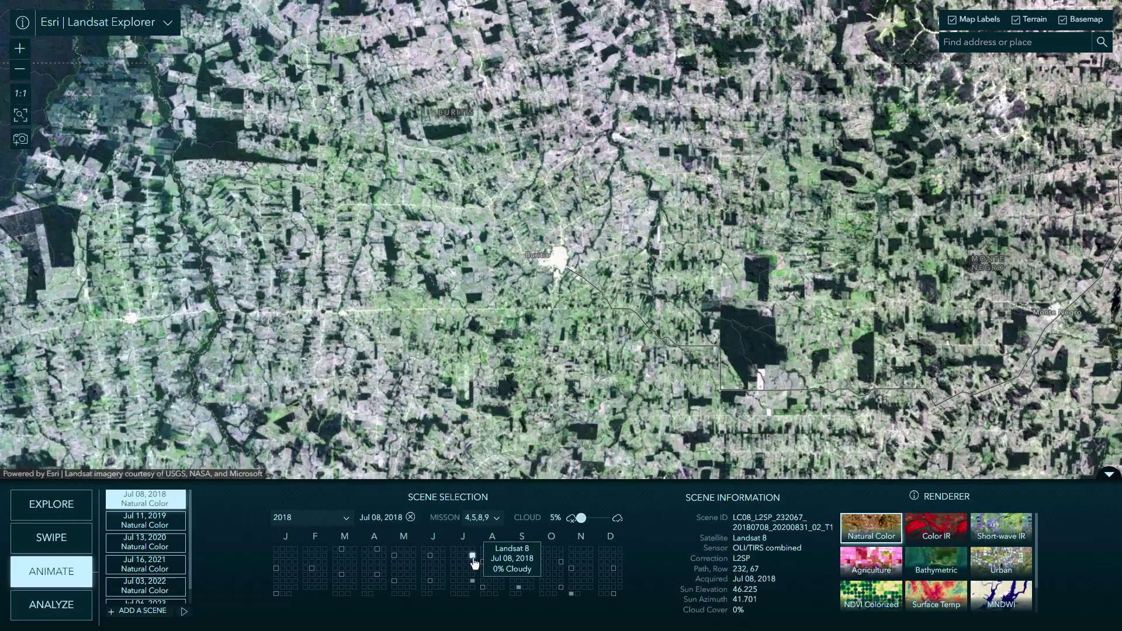
{"action": "left_click", "coordinate": [282, 518]}
{"action": "left_click", "coordinate": [283, 420]}
{"action": "left_click", "coordinate": [466, 558]}
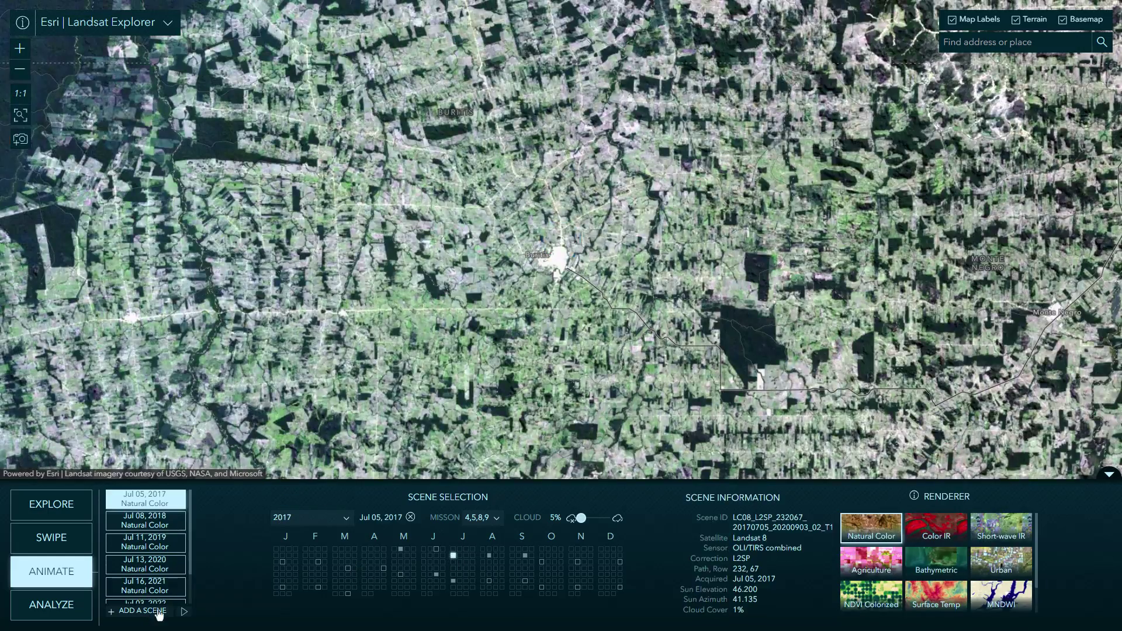
{"action": "left_click", "coordinate": [142, 611]}
{"action": "left_click", "coordinate": [288, 517]}
{"action": "left_click", "coordinate": [283, 436]}
{"action": "left_click", "coordinate": [460, 549]}
Step: Add the Jul 02, 2016 and Jun 30, 2015 scenes to the animation
{"action": "left_click", "coordinate": [142, 610]}
{"action": "left_click", "coordinate": [288, 518]}
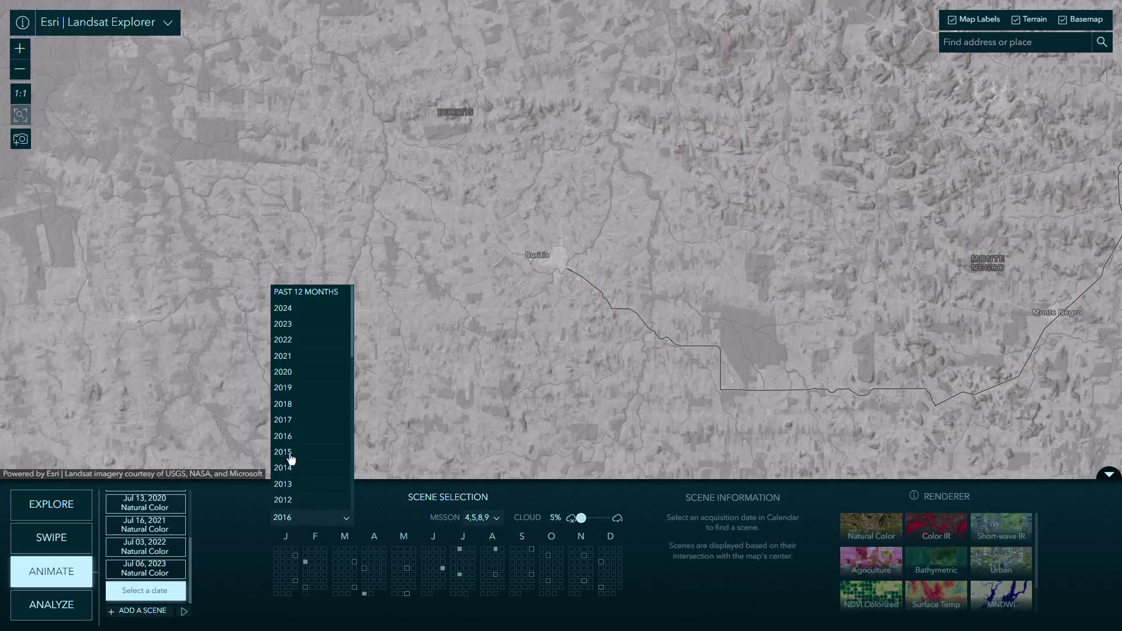
{"action": "left_click", "coordinate": [283, 452]}
{"action": "left_click", "coordinate": [472, 568]}
{"action": "left_click", "coordinate": [142, 610]}
{"action": "left_click", "coordinate": [289, 517]}
{"action": "left_click", "coordinate": [283, 469]}
{"action": "left_click", "coordinate": [454, 567]}
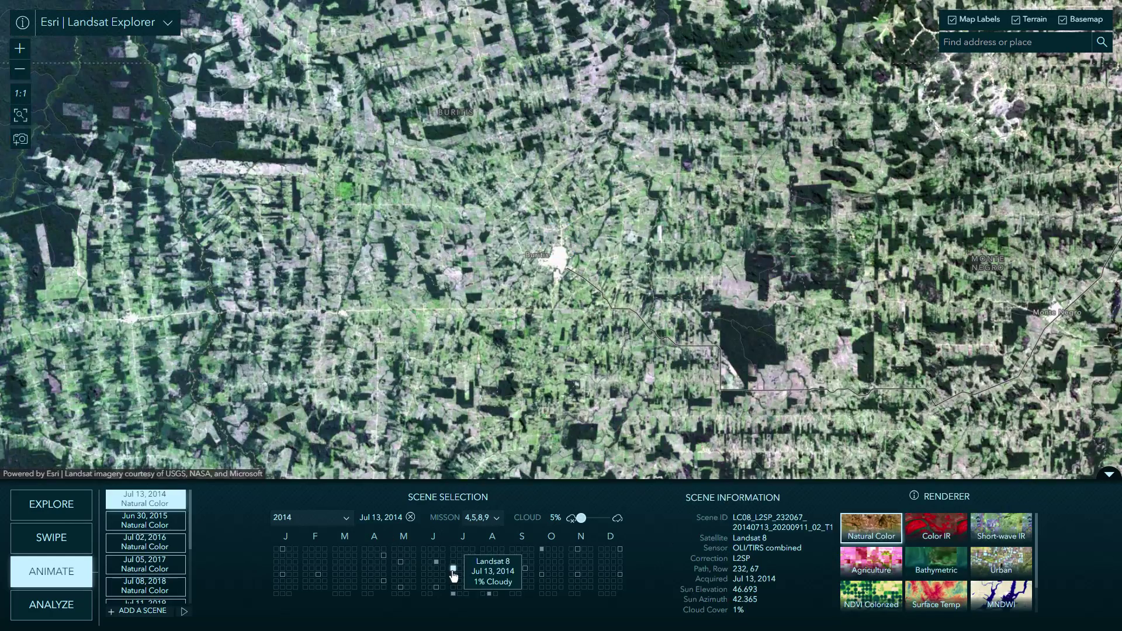
Step: Add the Jul 13, 2014, Jul 10, 2013 and Jul 05, 2011 scenes, skipping 2012
{"action": "left_click", "coordinate": [143, 610]}
{"action": "left_click", "coordinate": [288, 518]}
{"action": "left_click", "coordinate": [283, 485]}
{"action": "left_click", "coordinate": [460, 562]}
{"action": "left_click", "coordinate": [143, 611]}
{"action": "left_click", "coordinate": [288, 518]}
{"action": "left_click", "coordinate": [283, 502]}
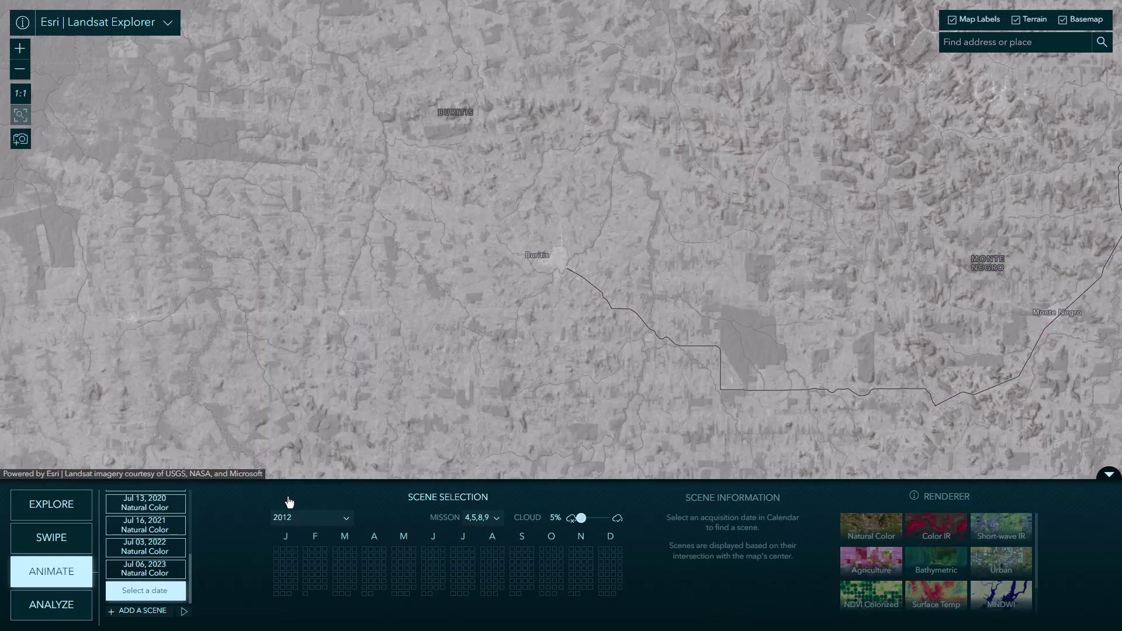
{"action": "left_click", "coordinate": [336, 522]}
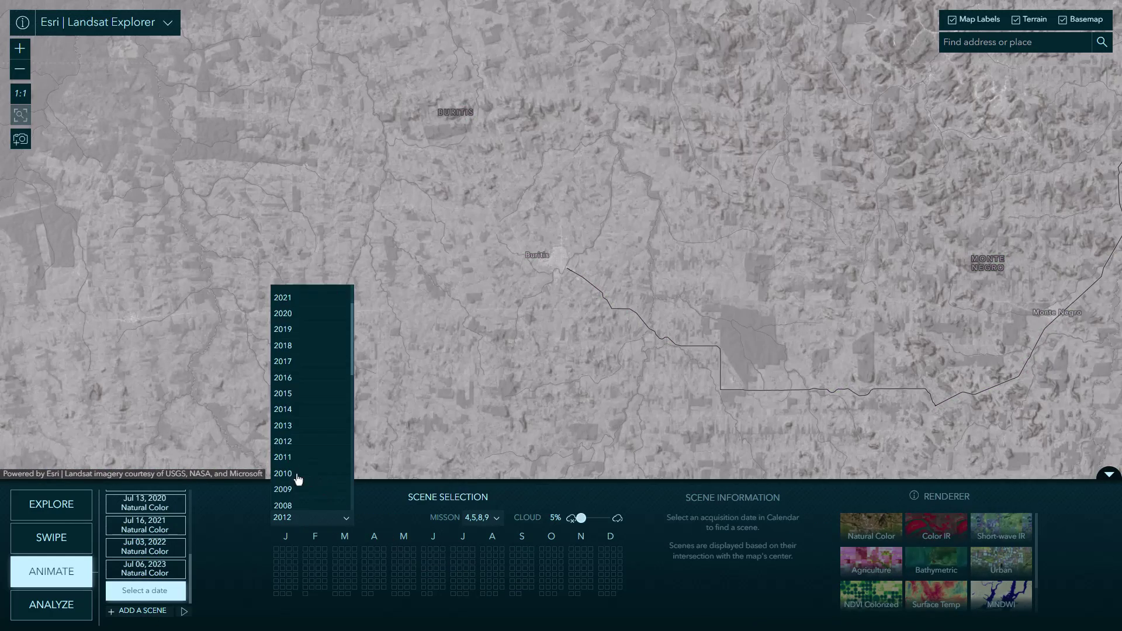
{"action": "left_click", "coordinate": [282, 502]}
{"action": "left_click", "coordinate": [453, 555]}
Step: Add the Jun 16, 2010 and Jul 15, 2009 scenes to the animation
{"action": "left_click", "coordinate": [162, 608]}
{"action": "left_click", "coordinate": [288, 517]}
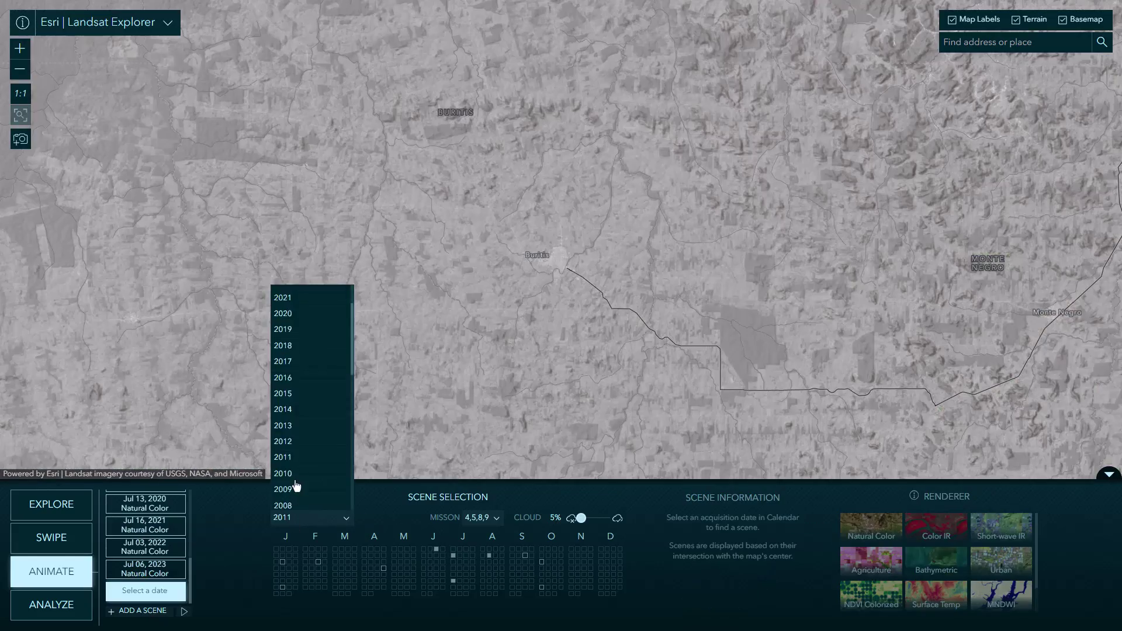
{"action": "left_click", "coordinate": [283, 473]}
{"action": "left_click", "coordinate": [442, 568]}
{"action": "left_click", "coordinate": [142, 610]}
{"action": "left_click", "coordinate": [288, 518]}
{"action": "left_click", "coordinate": [283, 505]}
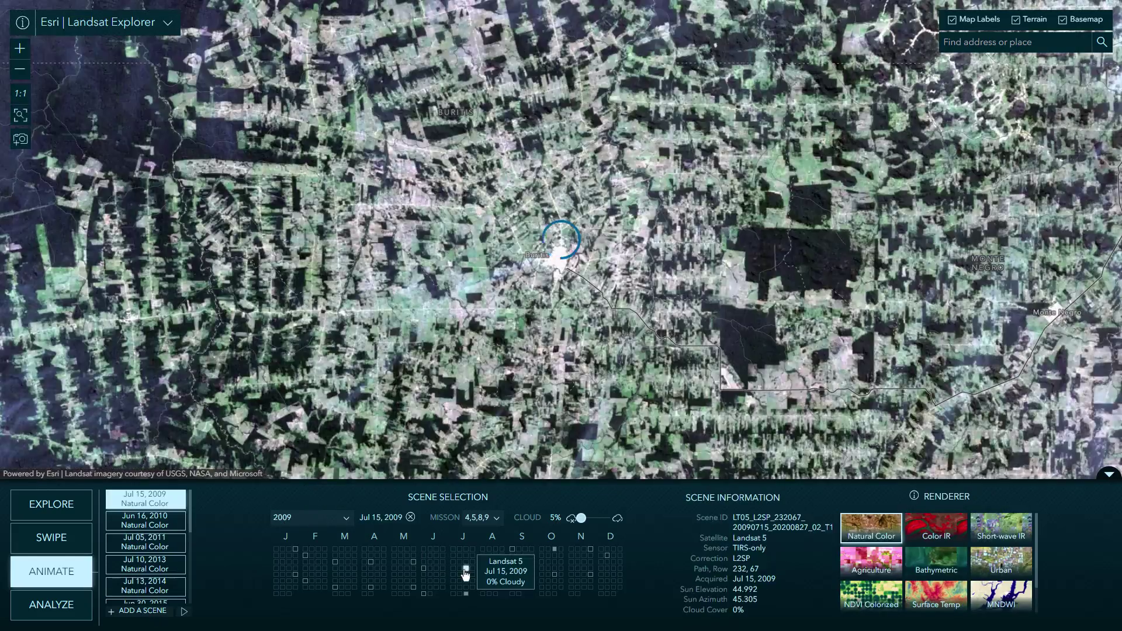
{"action": "left_click", "coordinate": [473, 564]}
Step: Add the June 2007 and July 2006 scenes to the animation
{"action": "left_click", "coordinate": [143, 611]}
{"action": "left_click", "coordinate": [289, 518]}
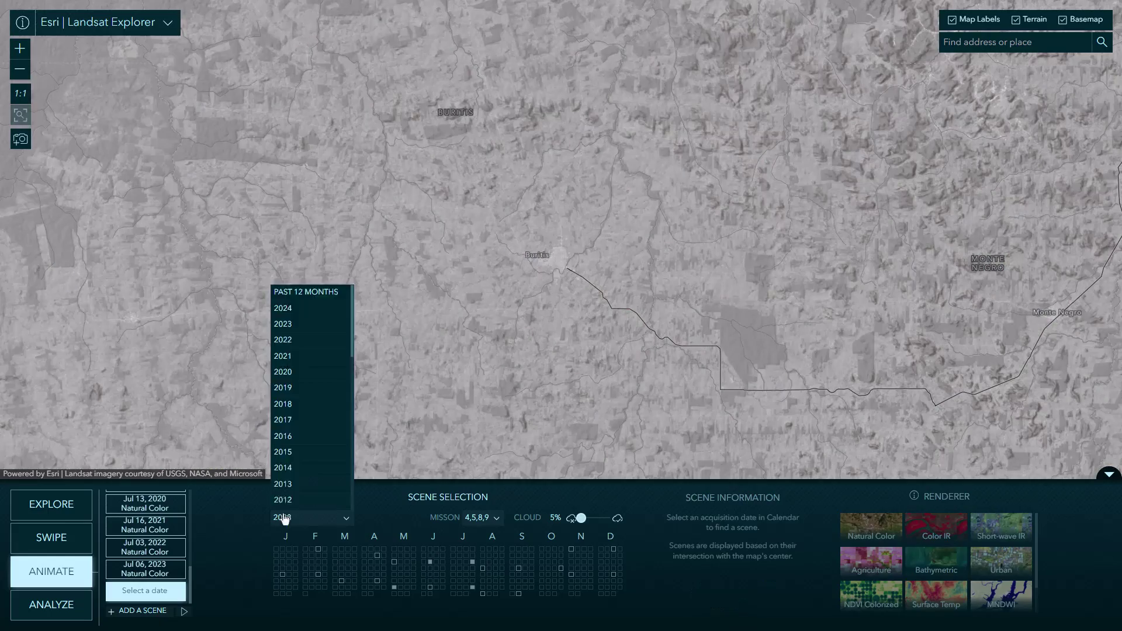
{"action": "left_click", "coordinate": [283, 500]}
{"action": "left_click", "coordinate": [443, 580]}
{"action": "left_click", "coordinate": [143, 611]}
{"action": "left_click", "coordinate": [288, 518]}
{"action": "scroll", "coordinate": [292, 482], "scroll_direction": "down", "scroll_amount": 3}
{"action": "left_click", "coordinate": [283, 491]}
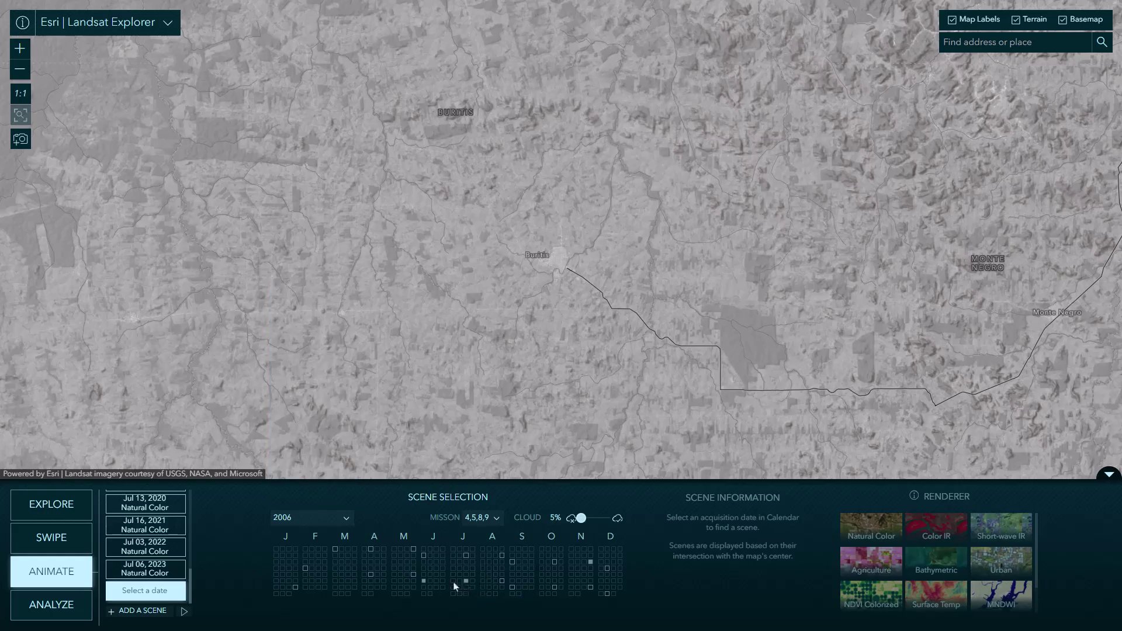
{"action": "left_click", "coordinate": [460, 562]}
Step: Add the Jul 04, 2005 scene, chosen after previewing others, and a July 2004 scene
{"action": "left_click", "coordinate": [142, 611]}
{"action": "left_click", "coordinate": [289, 518]}
{"action": "scroll", "coordinate": [292, 482], "scroll_direction": "down", "scroll_amount": 3}
{"action": "left_click", "coordinate": [283, 494]}
{"action": "left_click", "coordinate": [472, 550]}
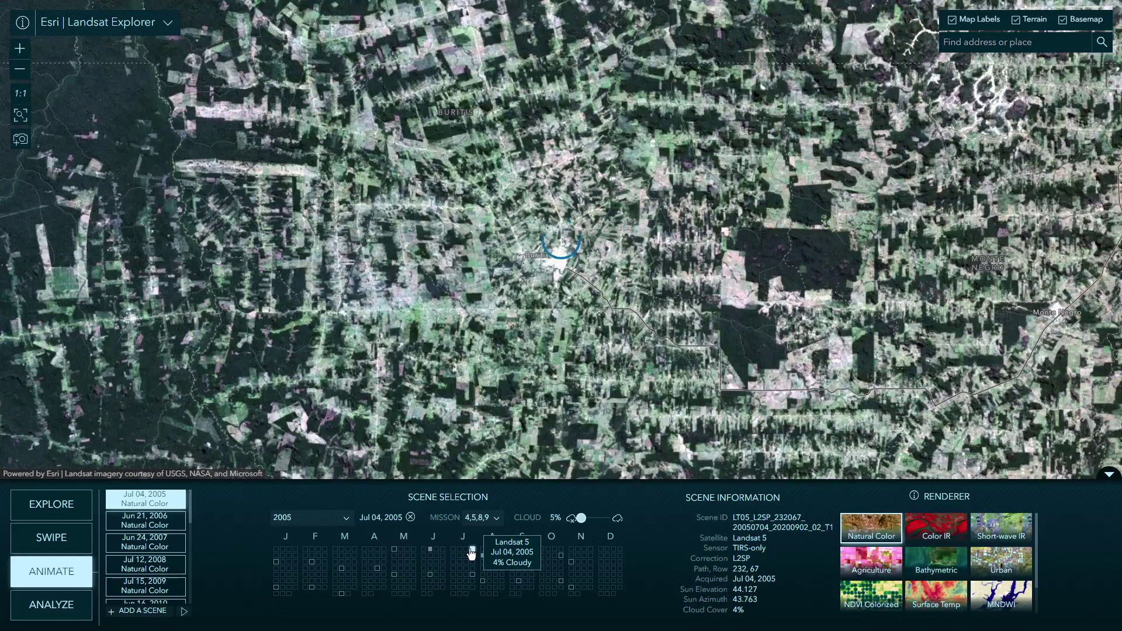
{"action": "left_click", "coordinate": [483, 555]}
{"action": "left_click", "coordinate": [430, 549]}
{"action": "left_click", "coordinate": [142, 611]}
{"action": "left_click", "coordinate": [288, 517]}
{"action": "scroll", "coordinate": [310, 472], "scroll_direction": "down", "scroll_amount": 3}
{"action": "left_click", "coordinate": [283, 494]}
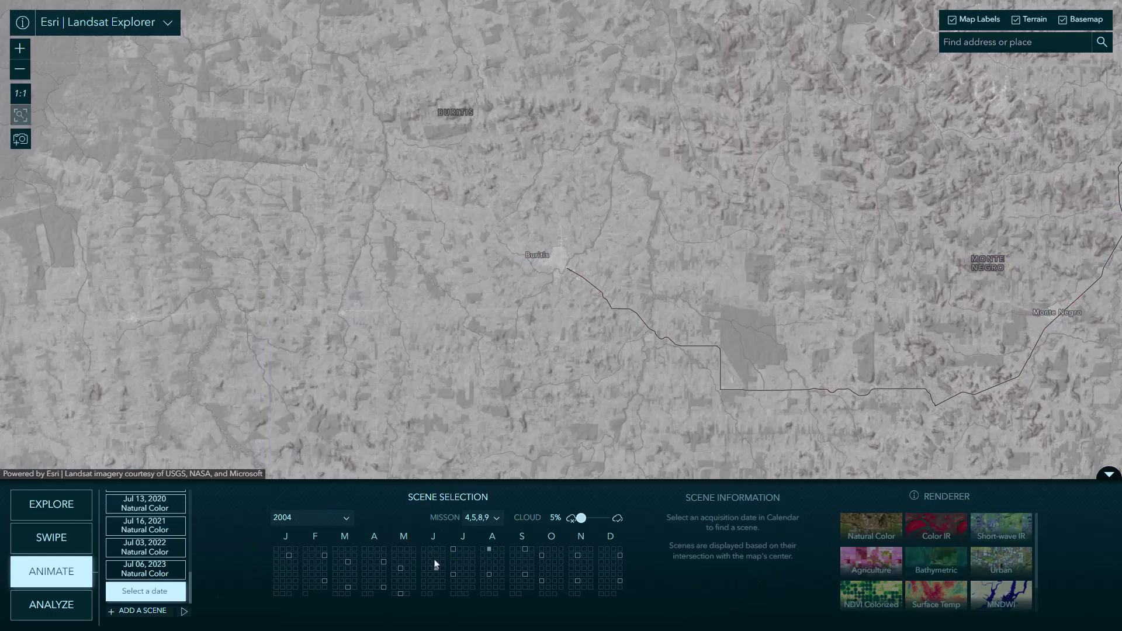
{"action": "left_click", "coordinate": [462, 555]}
Step: Add the Jul 15, 2003 and Jun 23, 2001 scenes to the animation
{"action": "left_click", "coordinate": [143, 611]}
{"action": "left_click", "coordinate": [288, 518]}
{"action": "scroll", "coordinate": [292, 482], "scroll_direction": "down", "scroll_amount": 3}
{"action": "left_click", "coordinate": [283, 494]}
{"action": "left_click", "coordinate": [465, 569]}
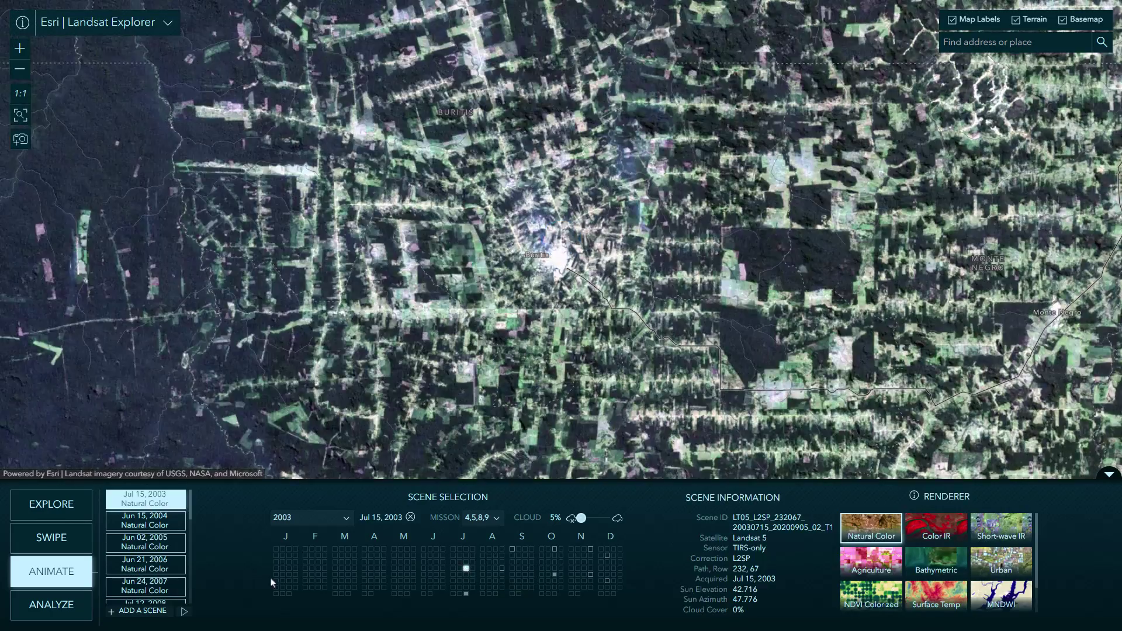
{"action": "left_click", "coordinate": [143, 611]}
{"action": "left_click", "coordinate": [288, 518]}
{"action": "scroll", "coordinate": [292, 482], "scroll_direction": "down", "scroll_amount": 3}
{"action": "left_click", "coordinate": [283, 477]}
{"action": "left_click", "coordinate": [311, 519]}
{"action": "left_click", "coordinate": [283, 484]}
{"action": "left_click", "coordinate": [436, 555]}
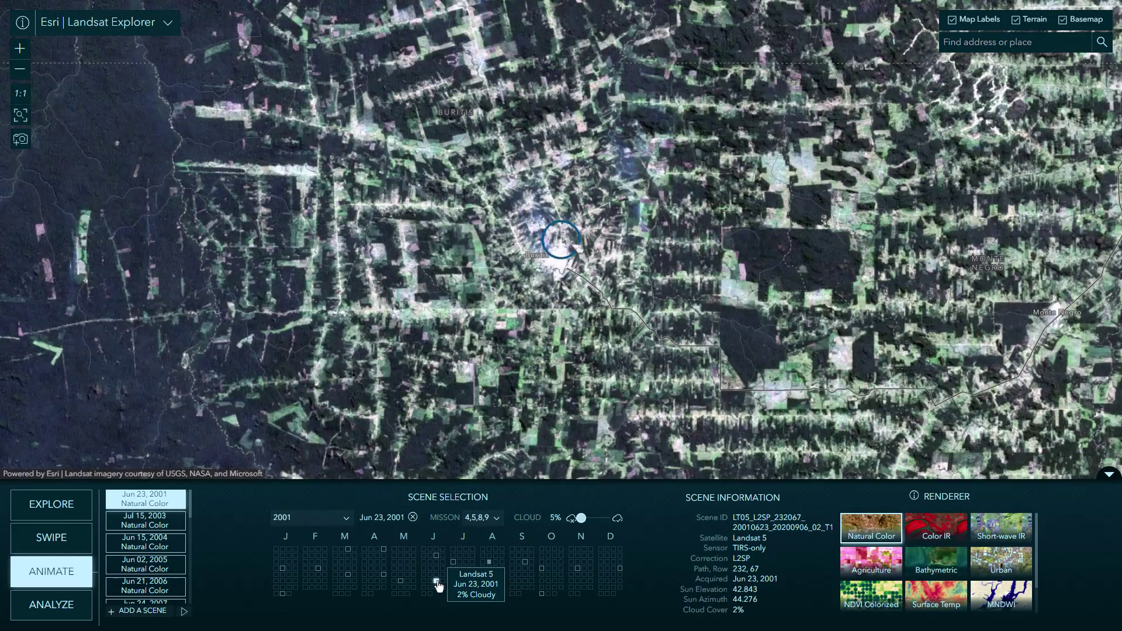
Step: Add the Jul 06, 2000 and Jun 02, 1999 scenes to the animation
{"action": "left_click", "coordinate": [142, 611]}
{"action": "left_click", "coordinate": [288, 517]}
{"action": "left_click", "coordinate": [296, 409]}
{"action": "left_click", "coordinate": [460, 555]}
{"action": "left_click", "coordinate": [143, 610]}
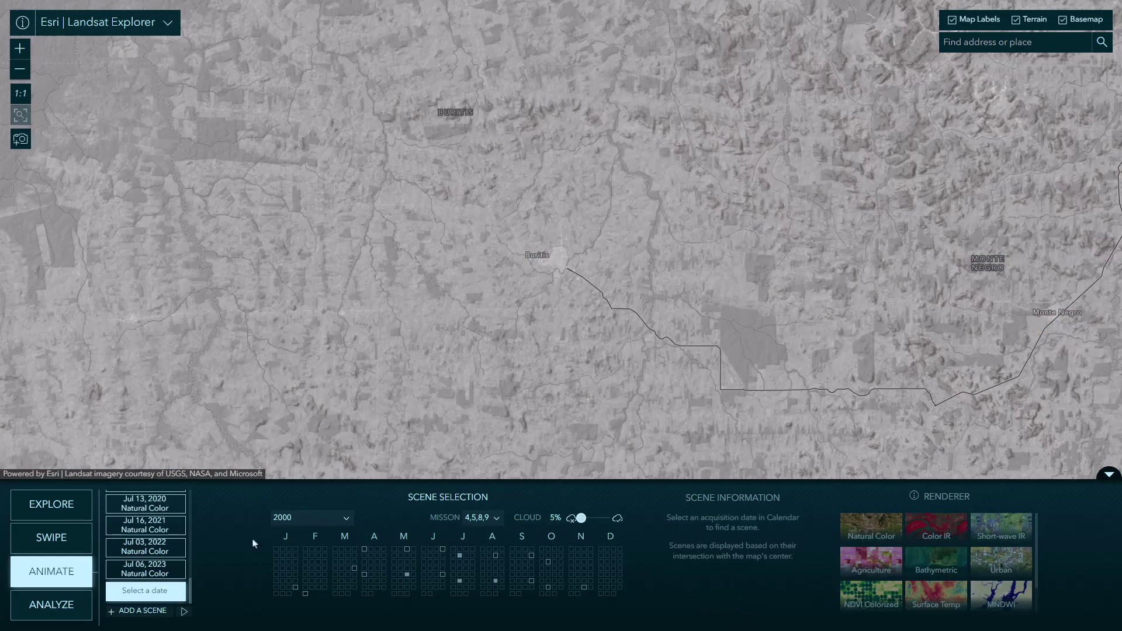
{"action": "left_click", "coordinate": [288, 518]}
{"action": "left_click", "coordinate": [296, 418]}
{"action": "left_click", "coordinate": [430, 549]}
Step: Add the Jul 14, 1997 and Jul 11, 1996 scenes to the animation
{"action": "left_click", "coordinate": [142, 610]}
{"action": "left_click", "coordinate": [288, 518]}
{"action": "scroll", "coordinate": [291, 409], "scroll_direction": "down", "scroll_amount": 5}
{"action": "left_click", "coordinate": [291, 449]}
{"action": "left_click", "coordinate": [460, 568]}
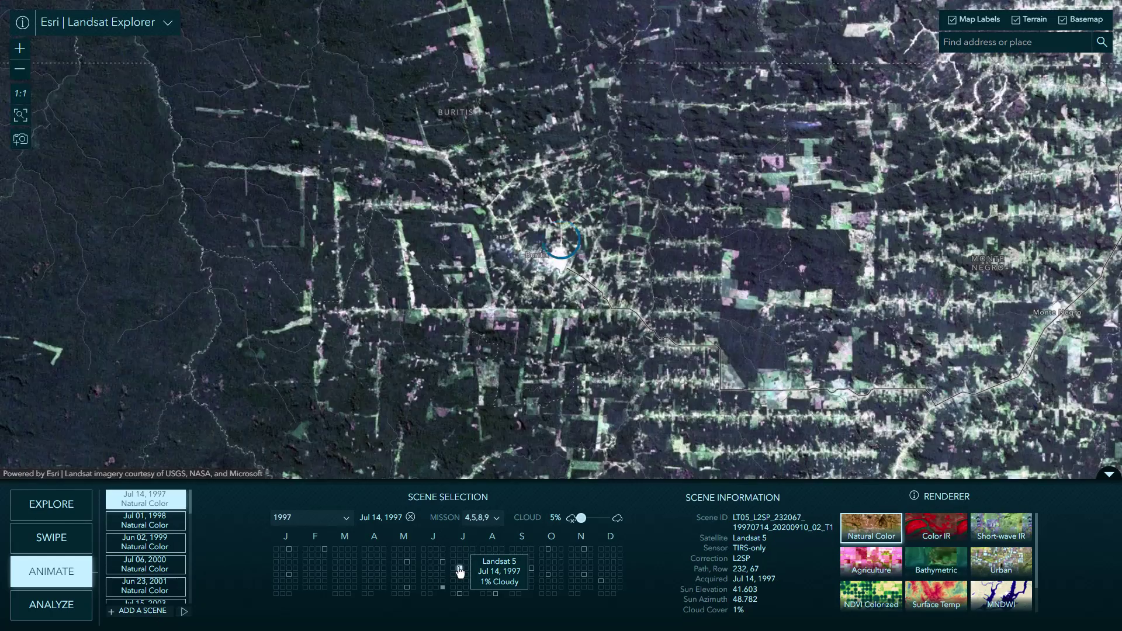
{"action": "left_click", "coordinate": [142, 610]}
{"action": "left_click", "coordinate": [289, 518]}
{"action": "left_click", "coordinate": [301, 471]}
{"action": "left_click", "coordinate": [465, 562]}
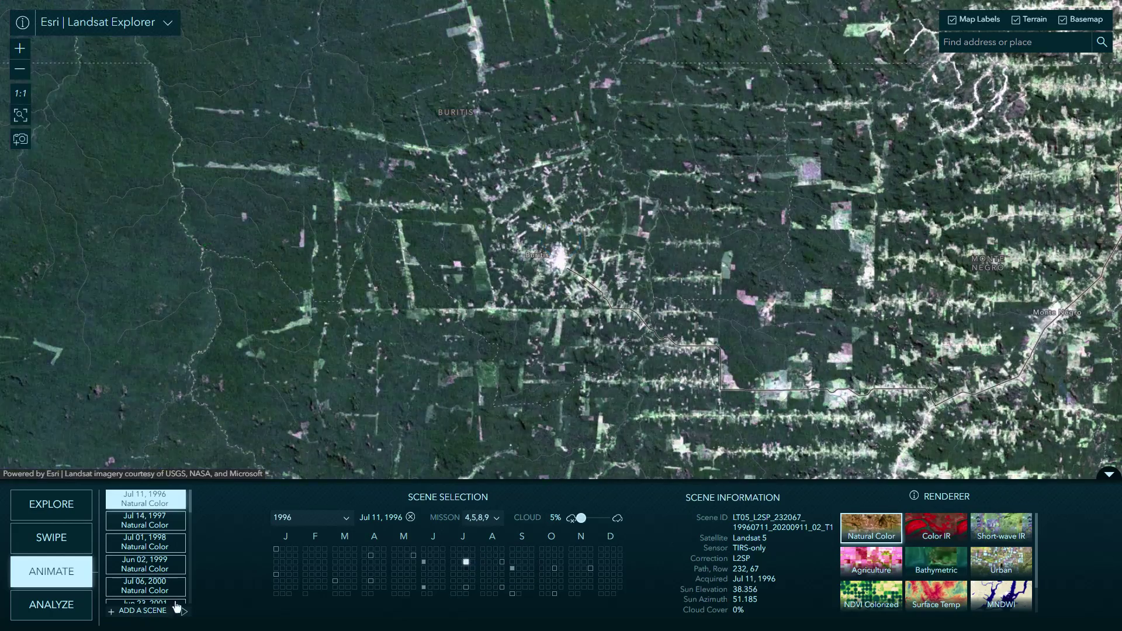
Step: Add the Jun 23, 1995 and Jul 06, 1994 scenes to the animation
{"action": "left_click", "coordinate": [143, 611]}
{"action": "left_click", "coordinate": [288, 518]}
{"action": "left_click", "coordinate": [292, 471]}
{"action": "left_click", "coordinate": [435, 582]}
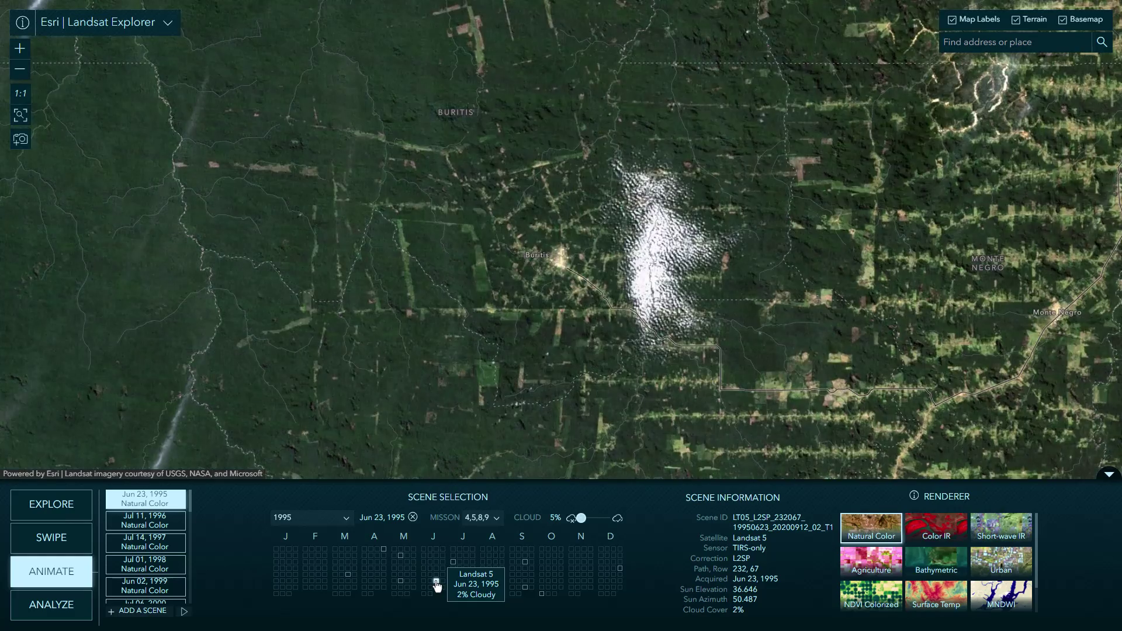
{"action": "left_click", "coordinate": [143, 610]}
{"action": "left_click", "coordinate": [288, 517]}
{"action": "left_click", "coordinate": [308, 468]}
{"action": "left_click", "coordinate": [495, 555]}
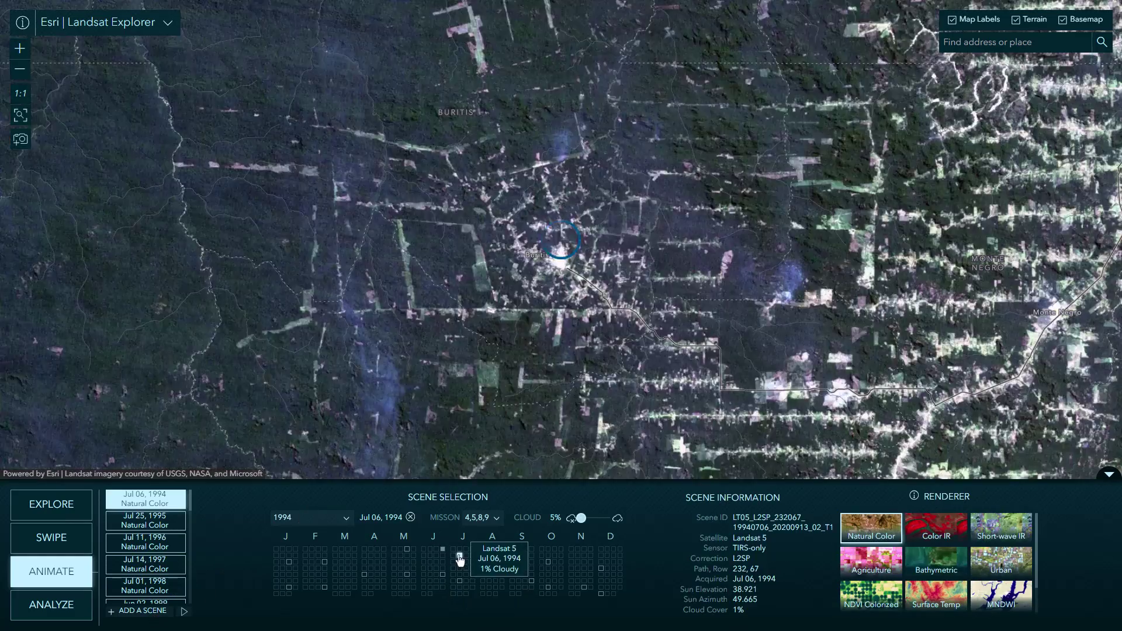
Step: Add Jun 22, 1992 in place of the Jul 19, 1993 pick, then Jun 28, 1991
{"action": "left_click", "coordinate": [142, 611]}
{"action": "left_click", "coordinate": [288, 518]}
{"action": "left_click", "coordinate": [293, 458]}
{"action": "left_click", "coordinate": [465, 578]}
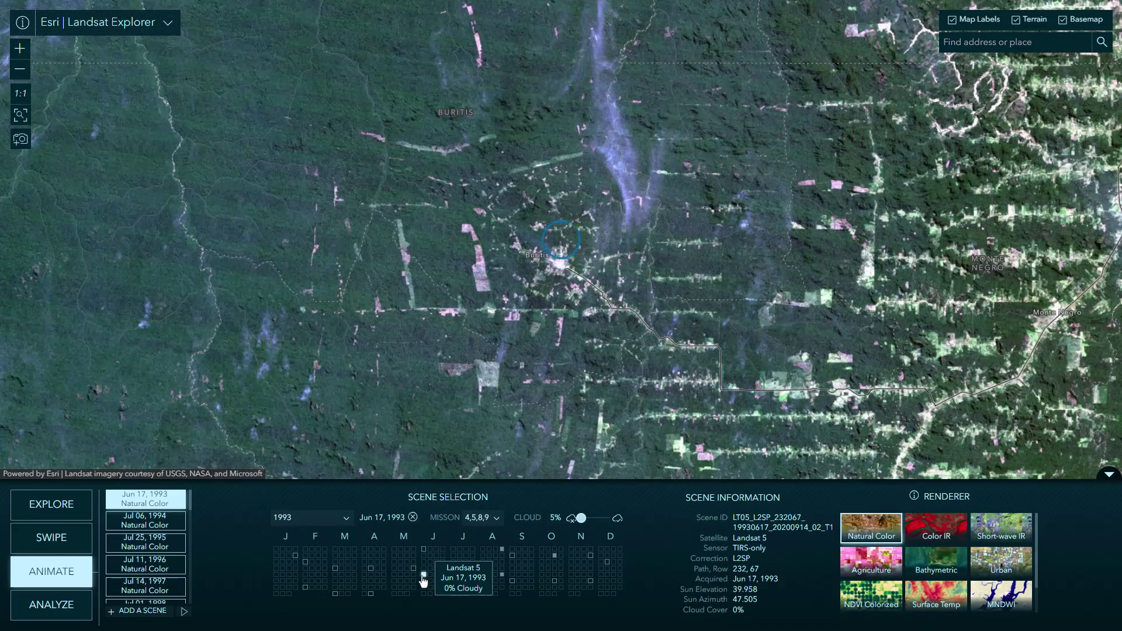
{"action": "left_click", "coordinate": [312, 518]}
{"action": "scroll", "coordinate": [313, 501], "scroll_direction": "down", "scroll_amount": 5}
{"action": "left_click", "coordinate": [304, 462]}
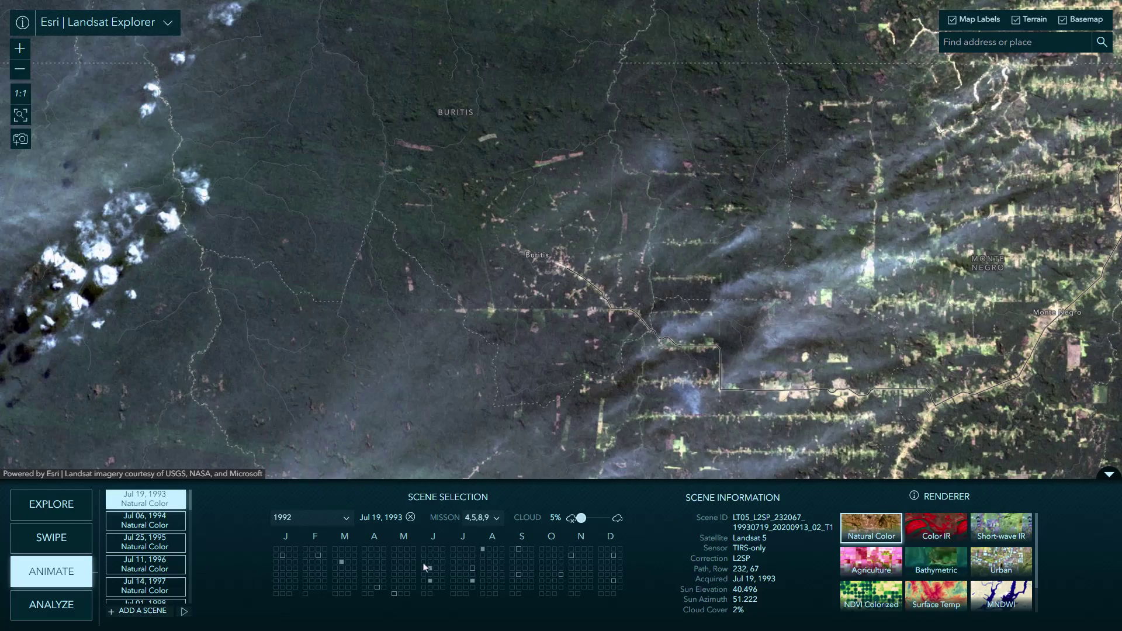
{"action": "left_click", "coordinate": [430, 569]}
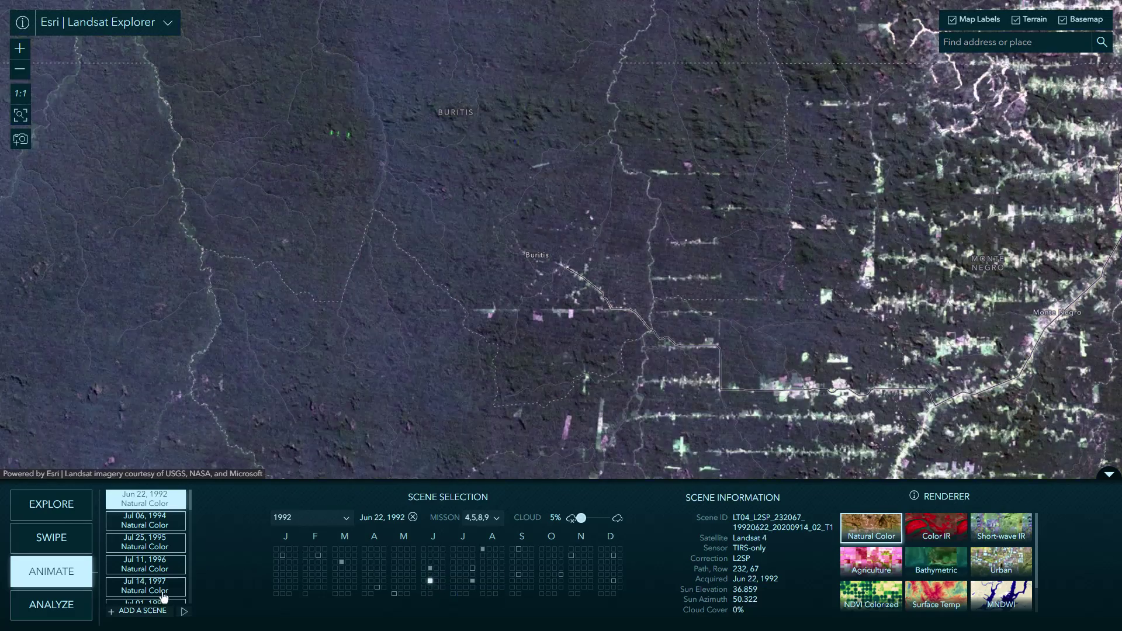
{"action": "left_click", "coordinate": [143, 611]}
{"action": "left_click", "coordinate": [312, 518]}
{"action": "left_click", "coordinate": [292, 485]}
{"action": "left_click", "coordinate": [443, 587]}
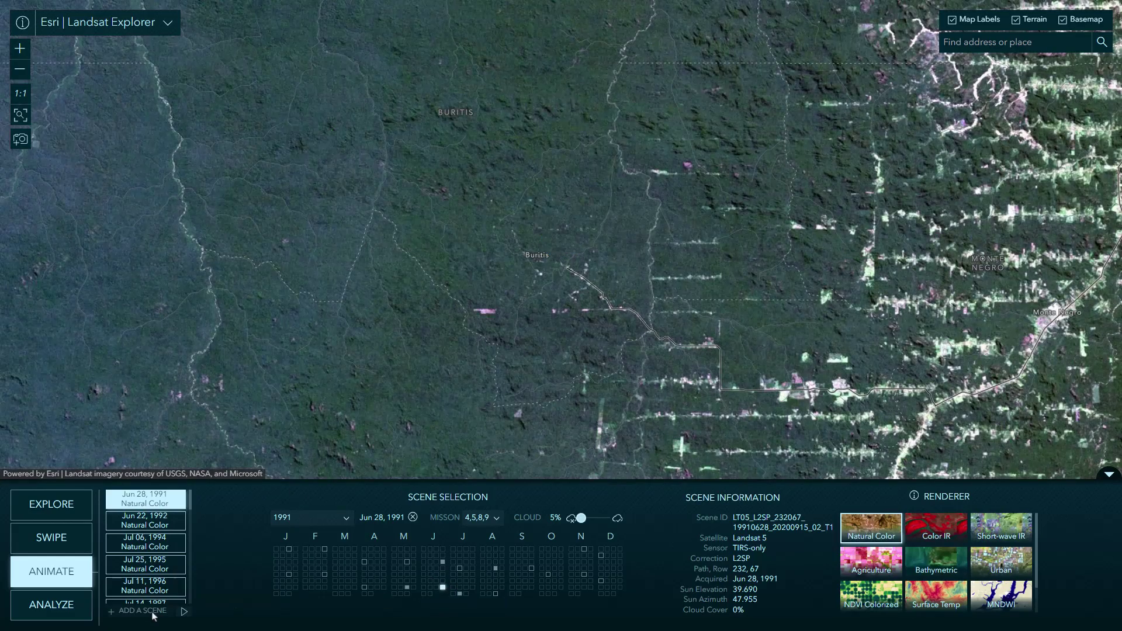
Step: Play the 1991–2023 animation, pause on the 2011 scene, and show the video download sizes
{"action": "left_click", "coordinate": [184, 614]}
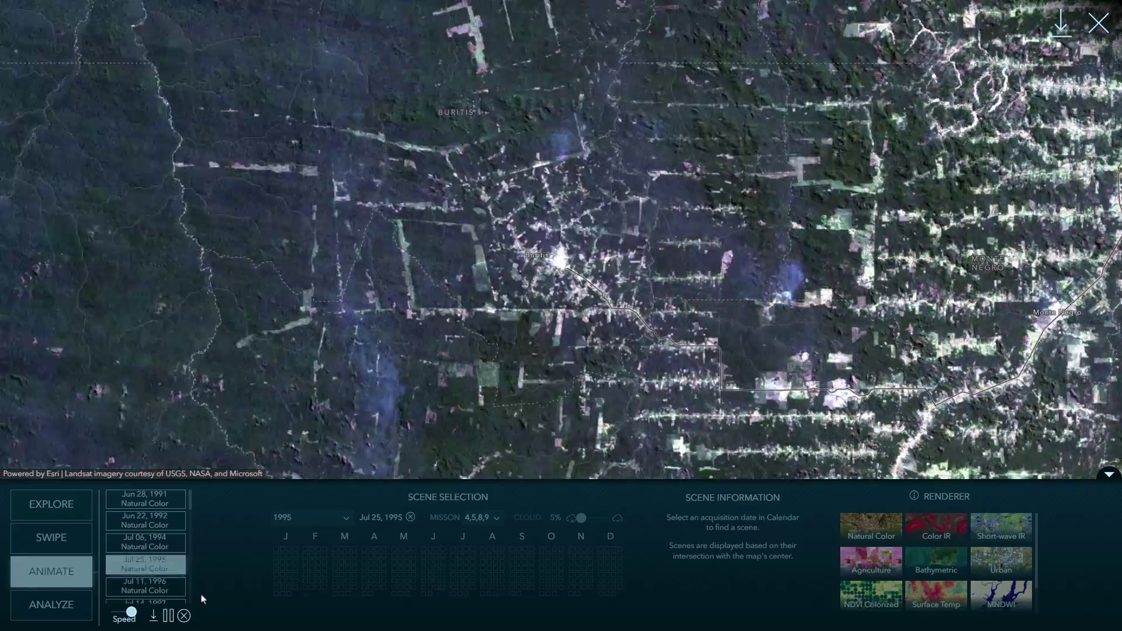
{"action": "left_click", "coordinate": [168, 617]}
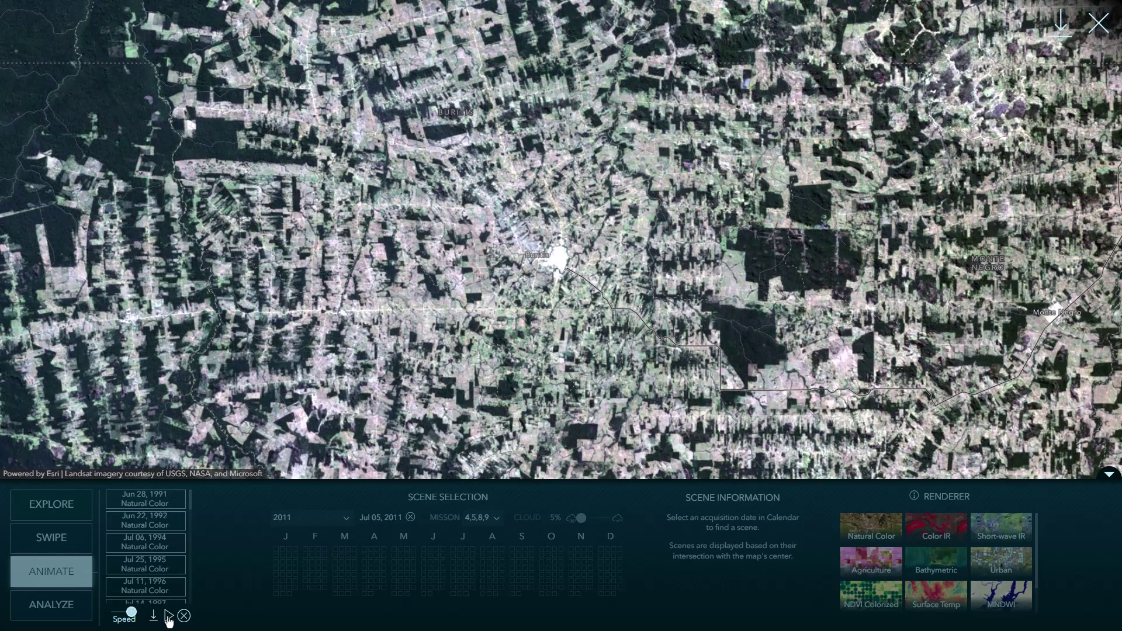
{"action": "left_click", "coordinate": [1061, 27]}
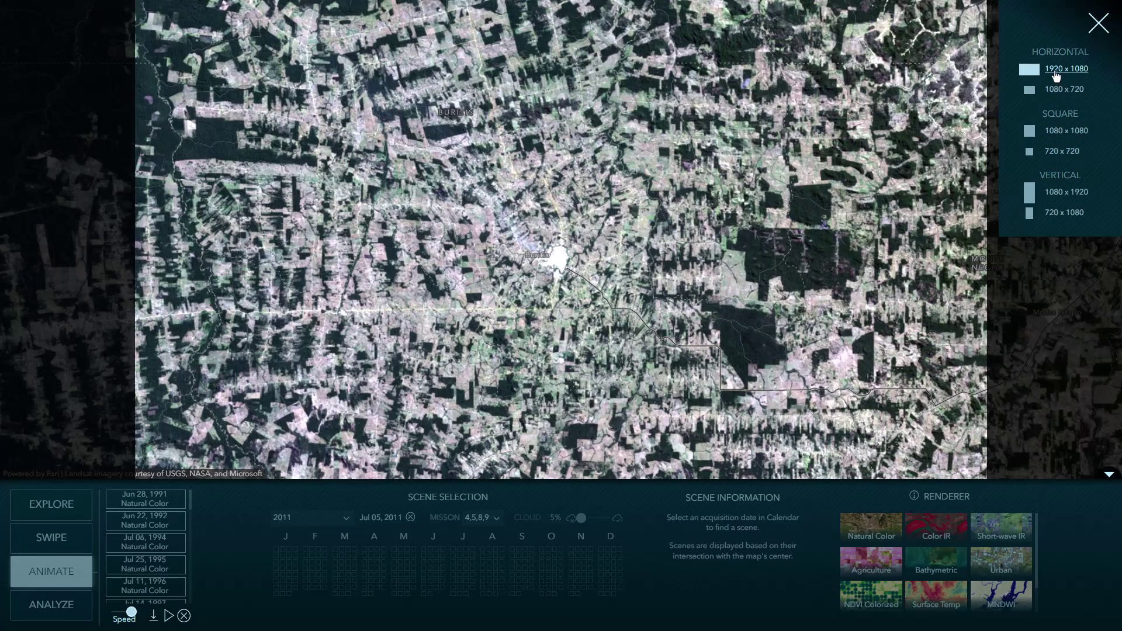
Step: Export the animation as a horizontal 1920 x 1080 MP4 video
{"action": "left_click", "coordinate": [1056, 76]}
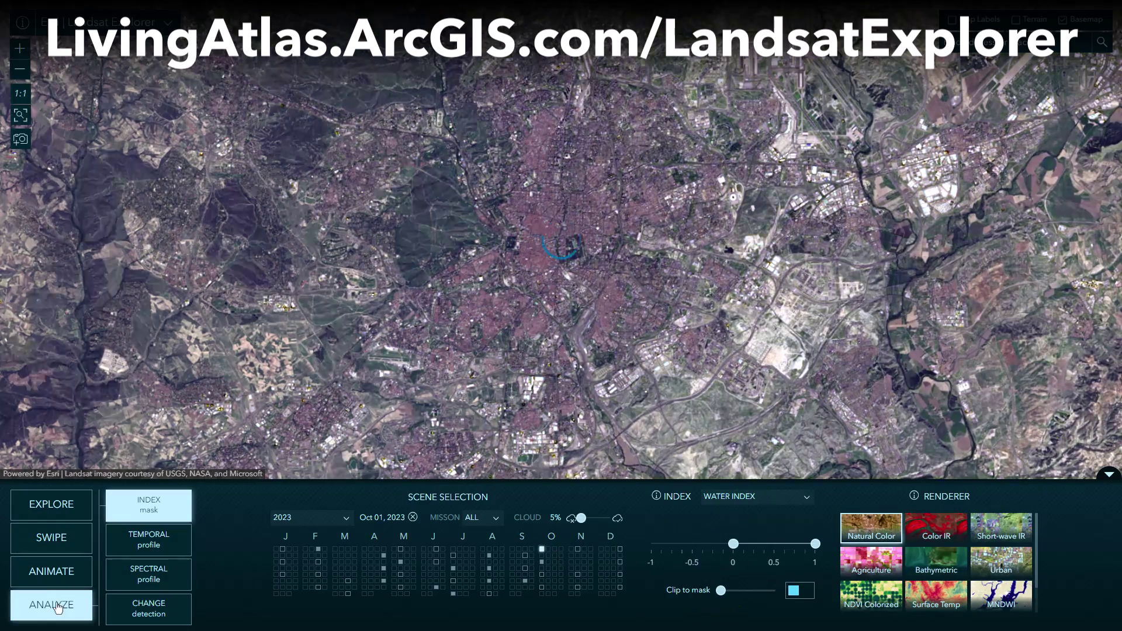
Step: Apply an Index mask using Surface Temp °C, narrowing both temperature limits and clipping the imagery
{"action": "left_click", "coordinate": [753, 496]}
{"action": "left_click", "coordinate": [743, 487]}
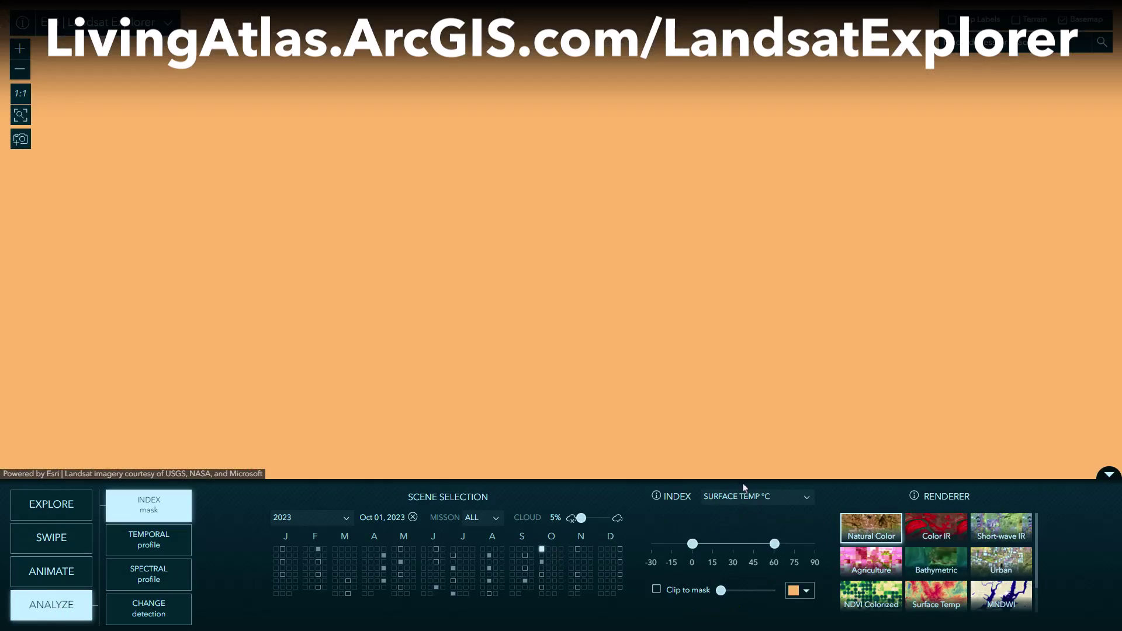
{"action": "left_click_drag", "start_coordinate": [651, 544], "coordinate": [711, 543]}
{"action": "left_click", "coordinate": [656, 589]}
{"action": "left_click_drag", "start_coordinate": [815, 544], "coordinate": [766, 543]}
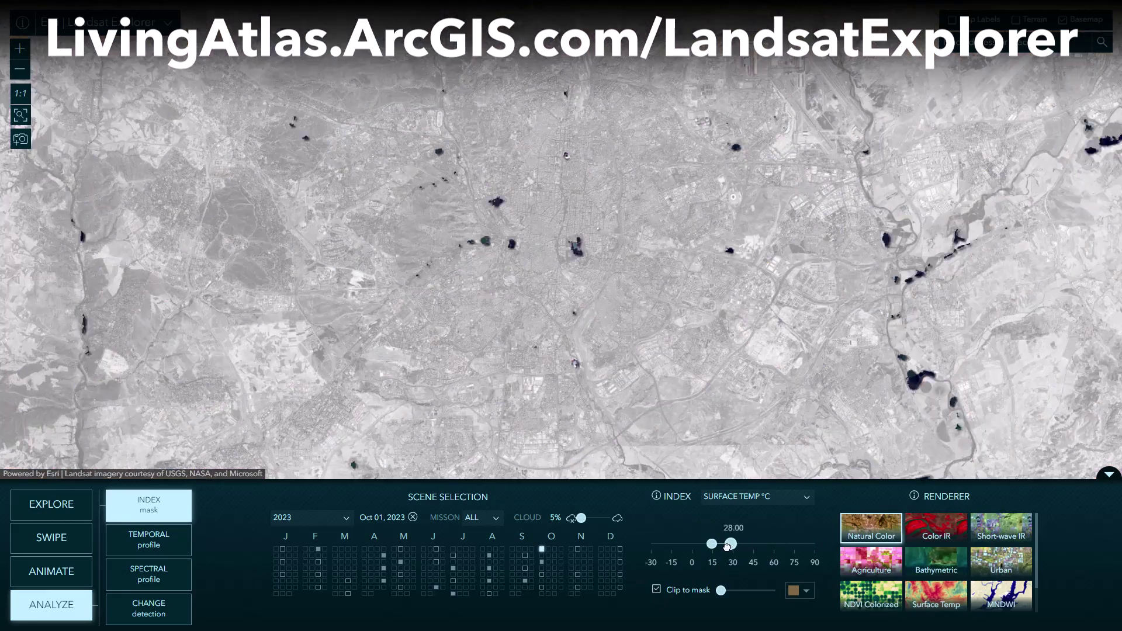
Step: In change detection, set the Oct 06, 2022 scene as Scene B against Oct 01, 2023
{"action": "left_click", "coordinate": [183, 531]}
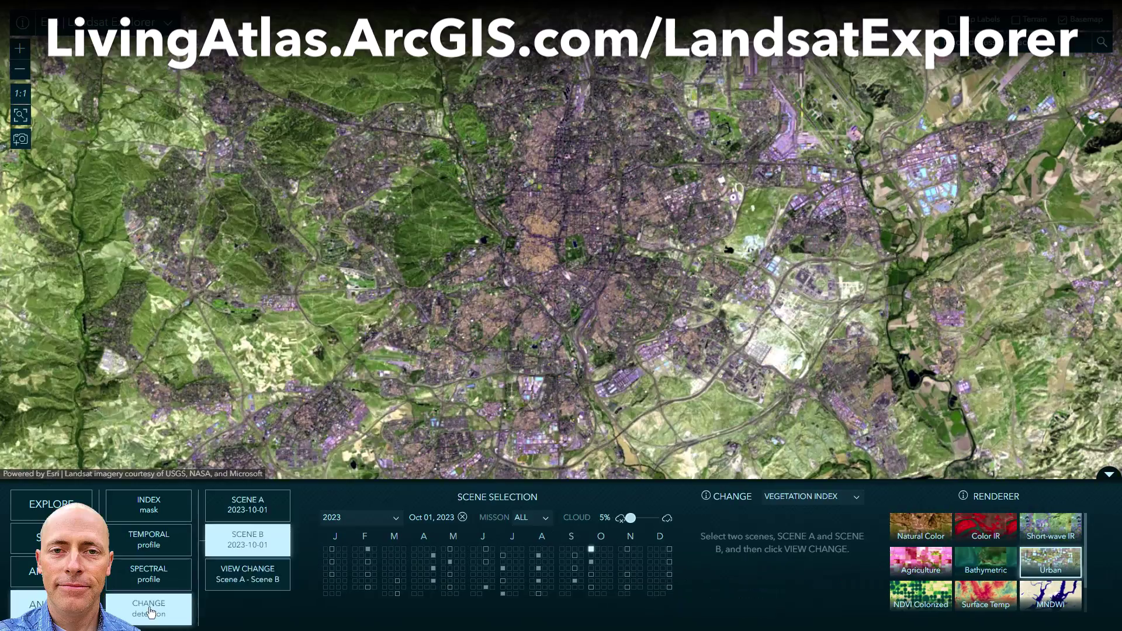
{"action": "left_click", "coordinate": [350, 518]}
{"action": "left_click", "coordinate": [348, 344]}
{"action": "left_click", "coordinate": [597, 556]}
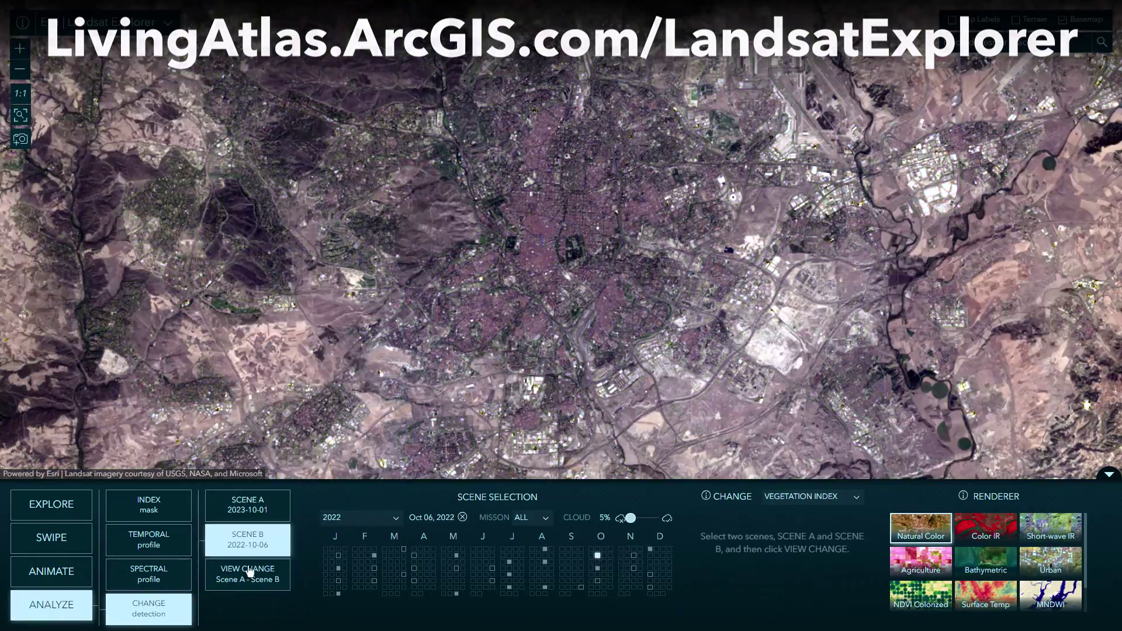